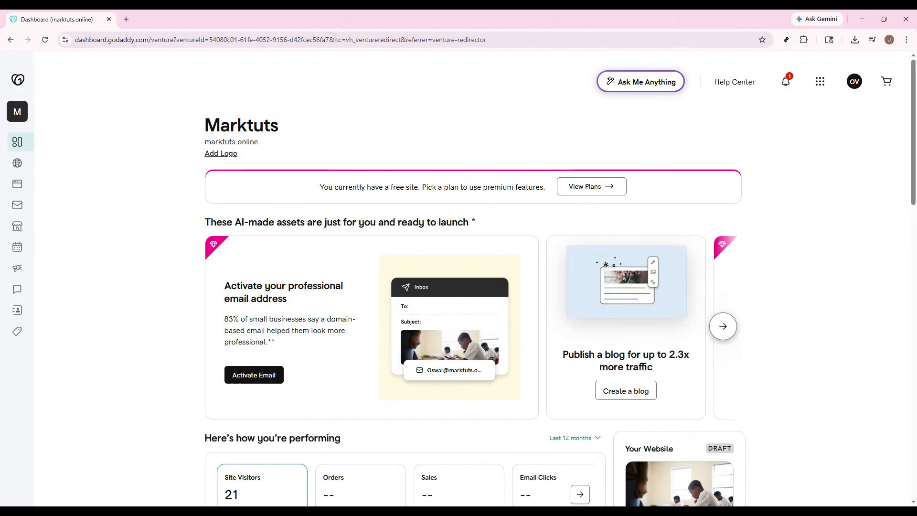
Step: Open the Web Hosting plan from the account's My Products page and launch its cPanel Admin
click(858, 81)
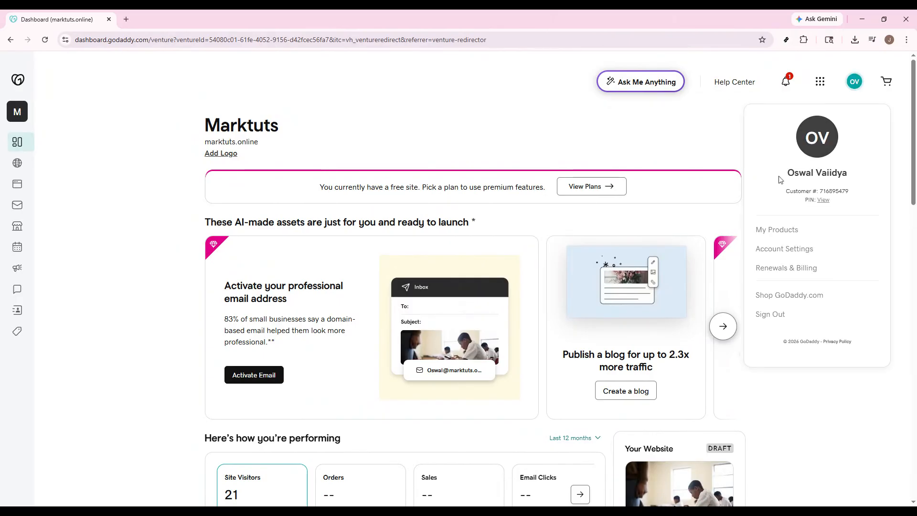
click(789, 232)
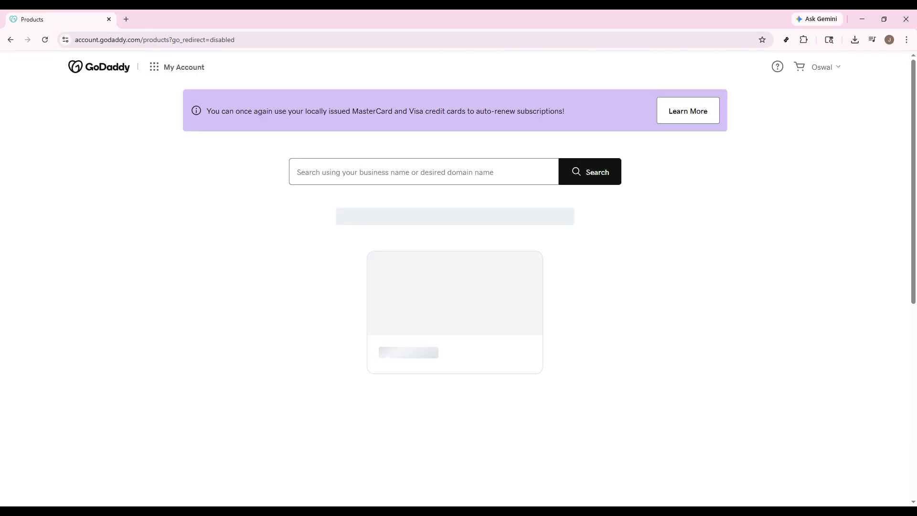
scroll(110, 237, down, 5)
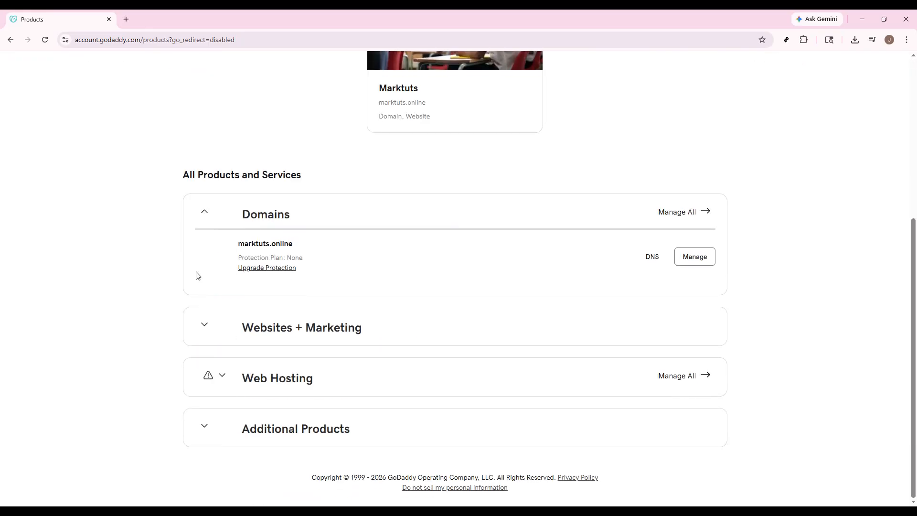
click(300, 380)
click(695, 414)
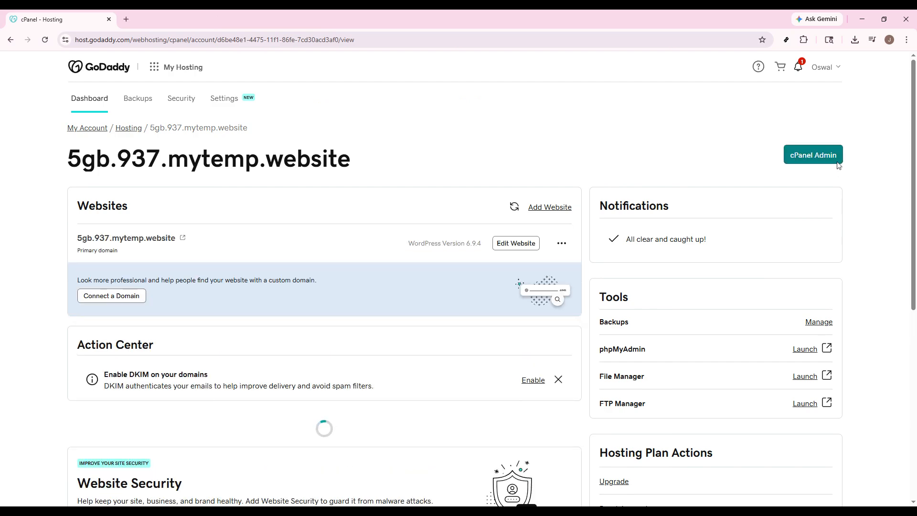
click(832, 160)
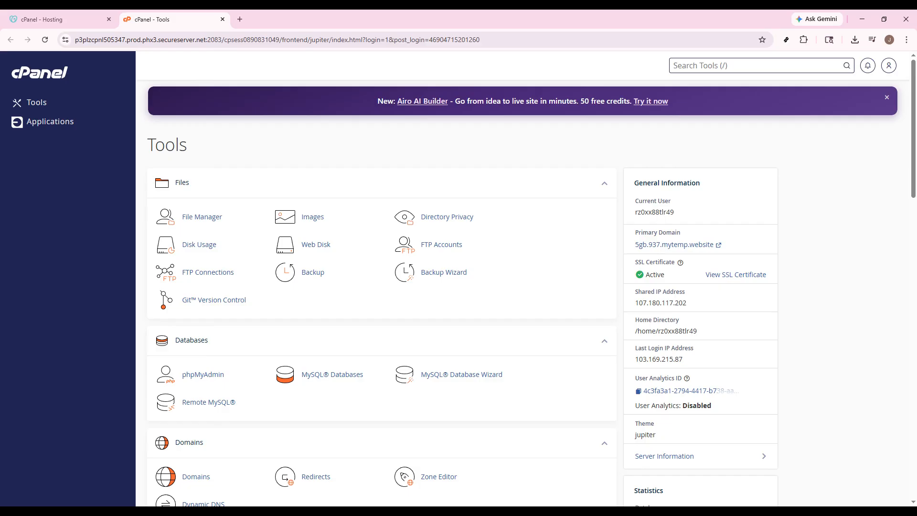
Step: Open File Manager from the cPanel tools and go into the public_html folder
scroll(752, 173, down, 3)
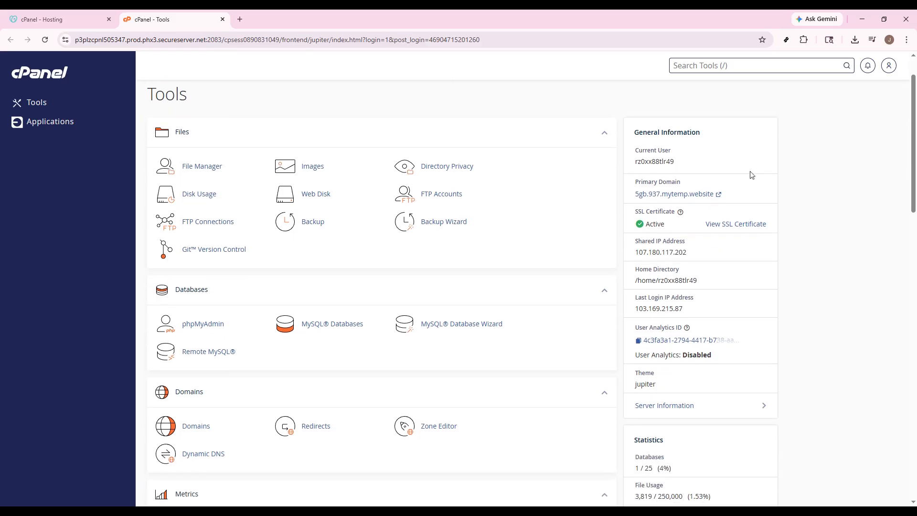
scroll(762, 177, up, 2)
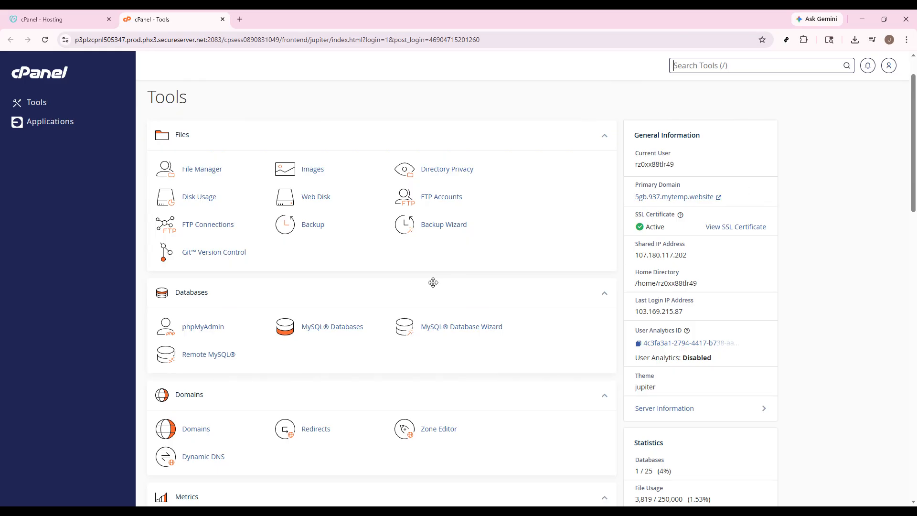
click(208, 178)
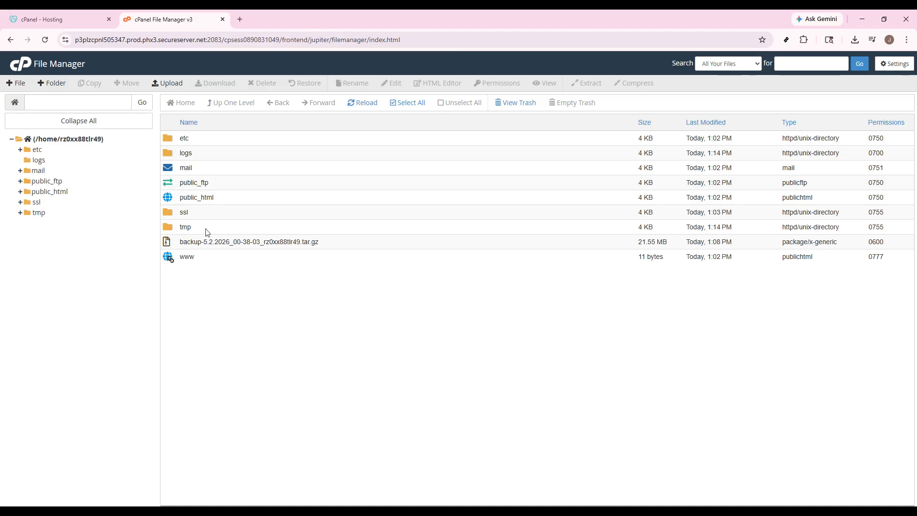
click(200, 197)
click(200, 198)
double_click(289, 200)
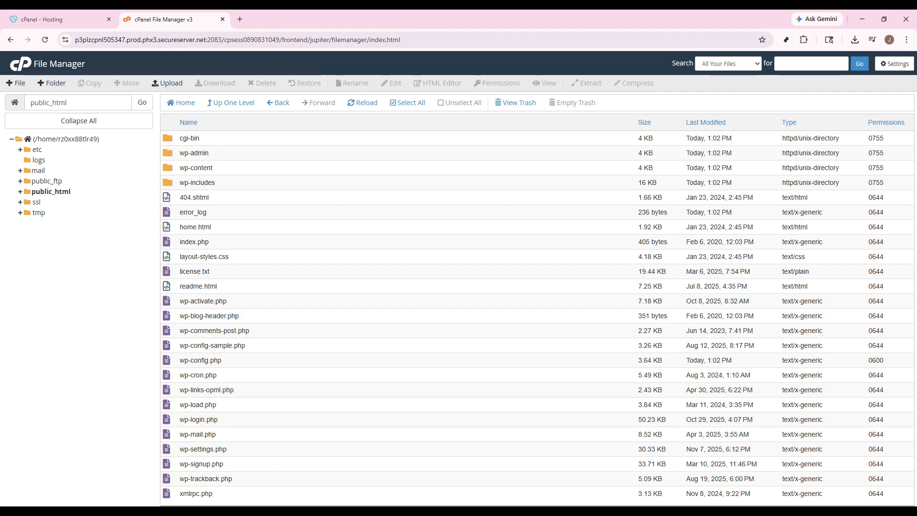
Step: Open wp-config.php from public_html in the code editor
click(226, 359)
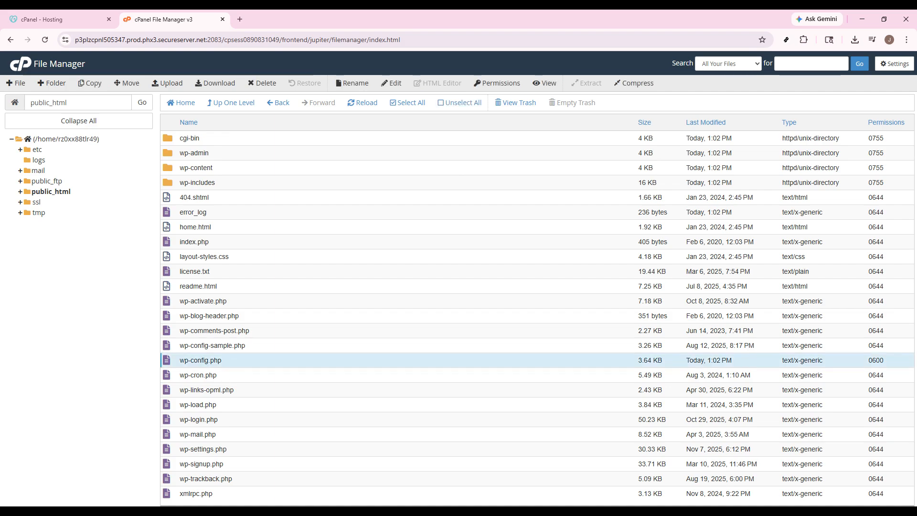
double_click(223, 361)
double_click(286, 362)
right_click(286, 362)
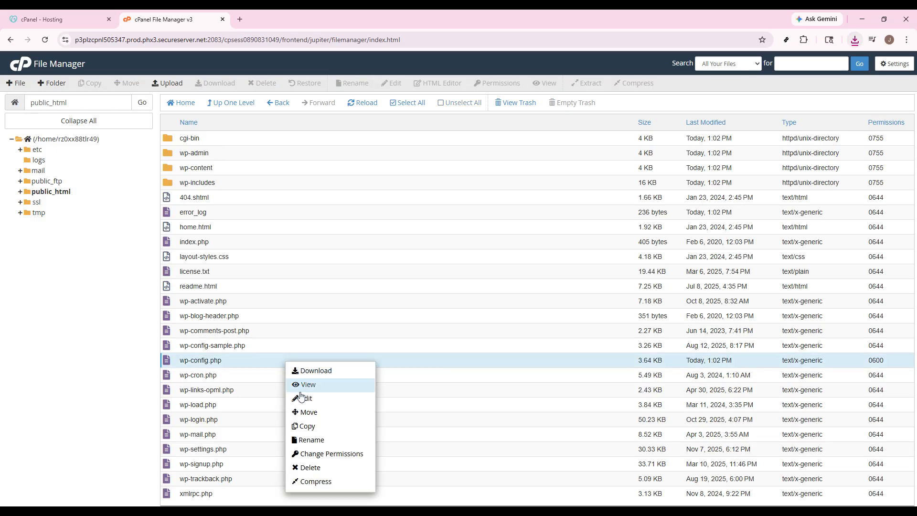
click(307, 399)
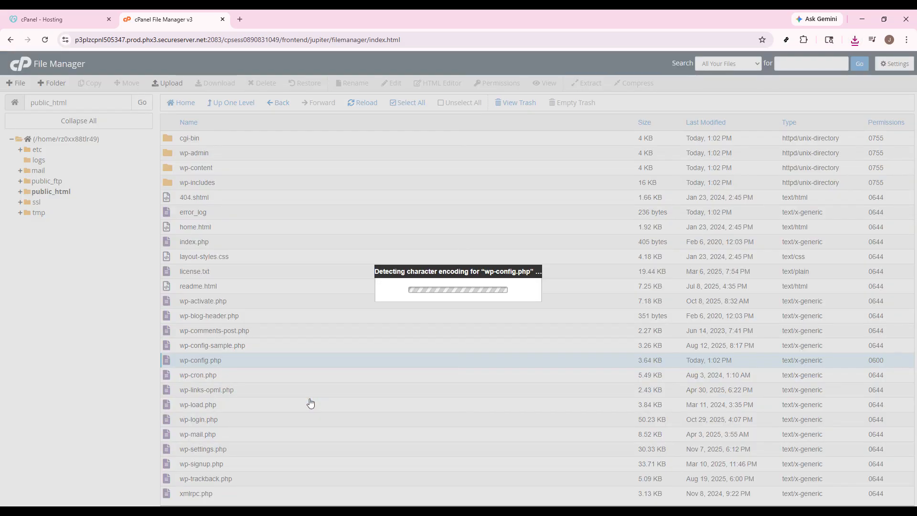
click(544, 351)
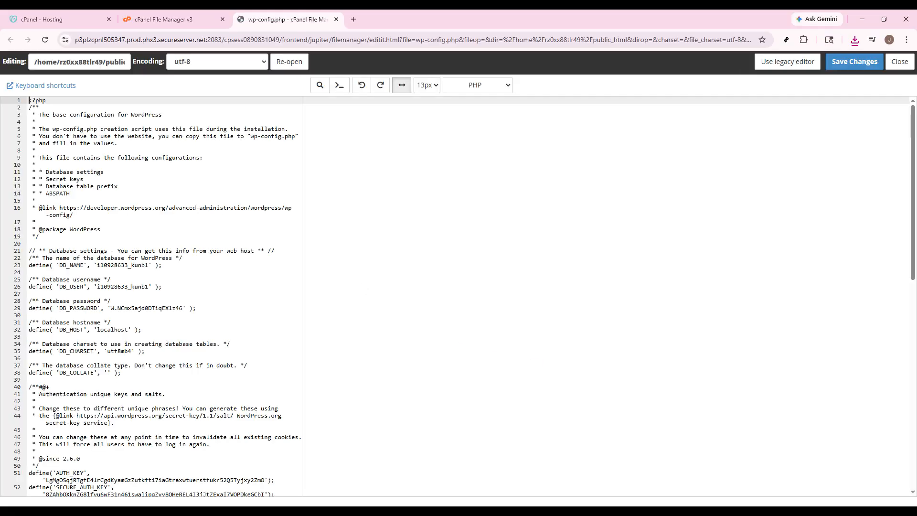
Step: Examine the DB_NAME, DB_USER, DB_PASSWORD and DB_HOST definitions in wp-config.php
scroll(304, 238, down, 2)
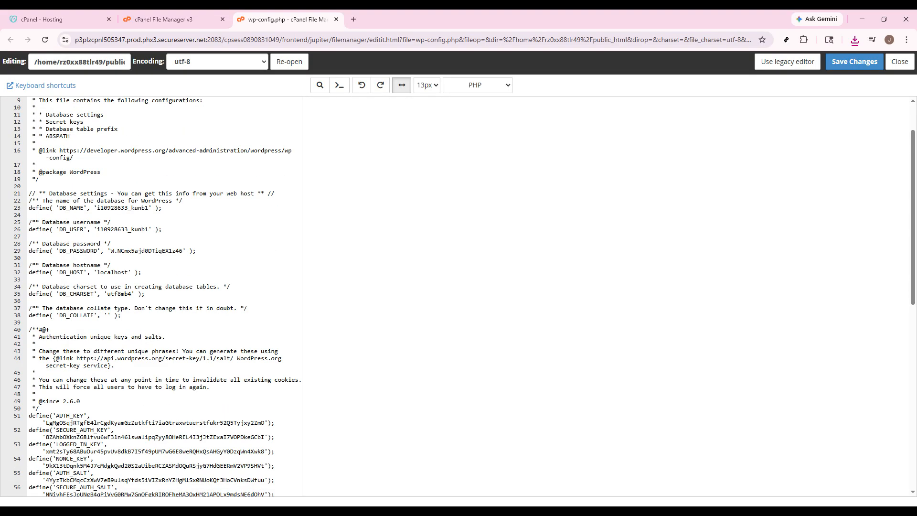
drag(56, 208, 152, 208)
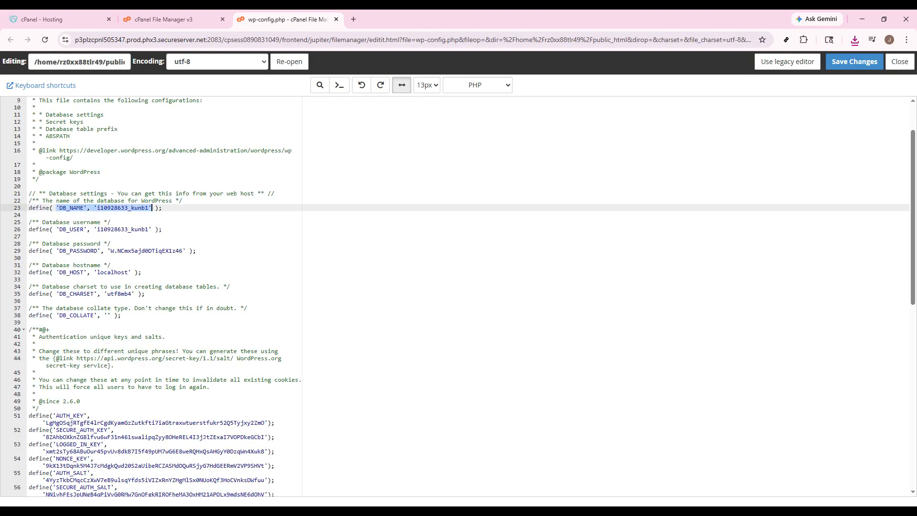
drag(56, 229, 152, 229)
drag(57, 250, 185, 251)
drag(56, 272, 142, 272)
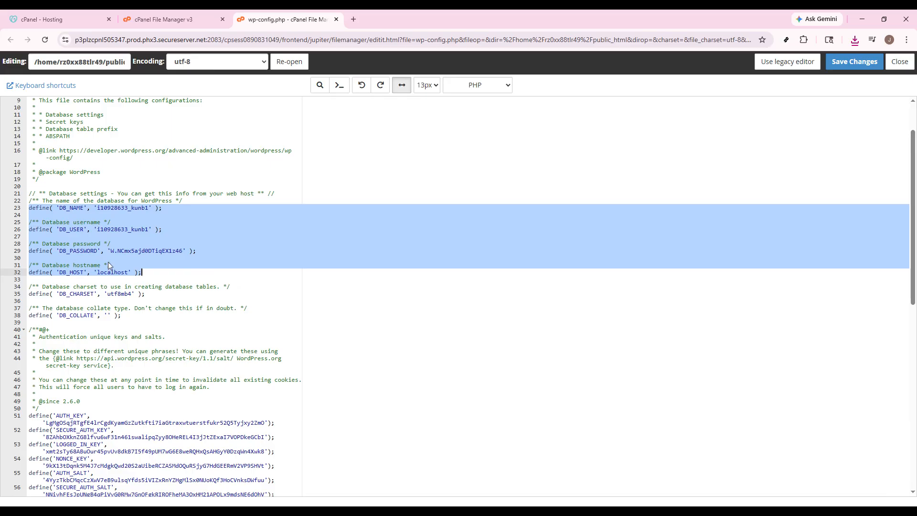
Step: Return the File Manager page to the cPanel Tools overview, and switch back to the wp-config.php editor
click(162, 21)
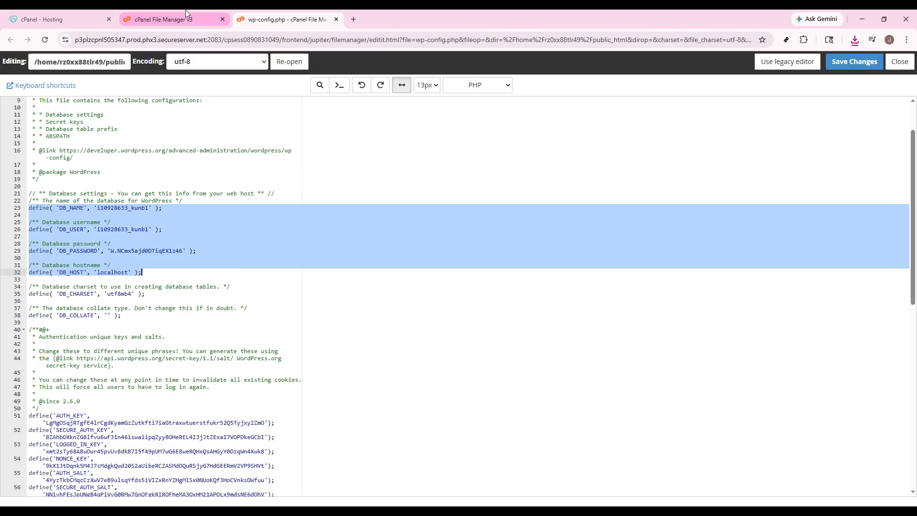
click(11, 41)
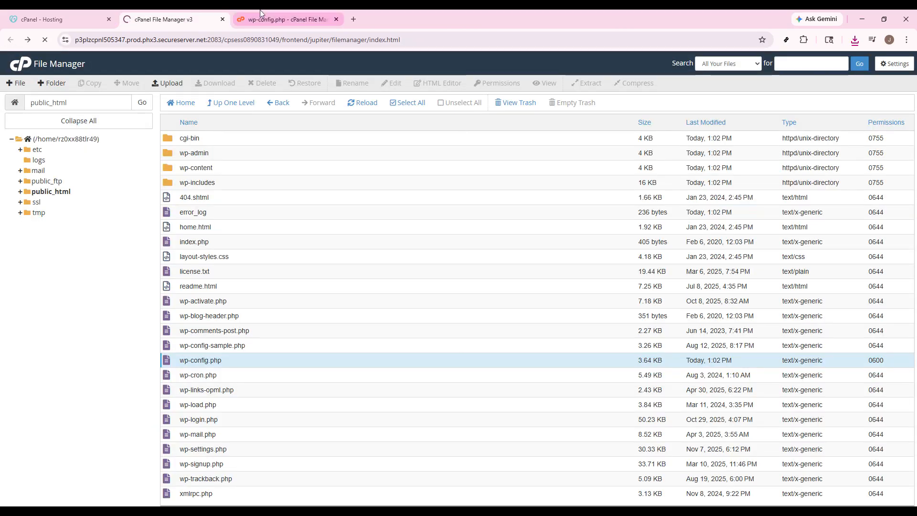
click(282, 19)
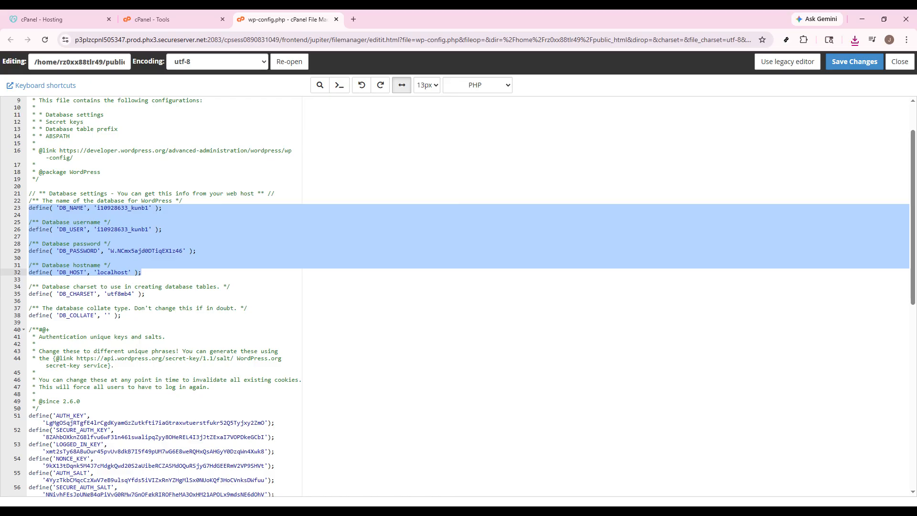
Step: Check the DB_HOST value in wp-config.php and close the editor without changes
click(108, 272)
drag(94, 273, 131, 274)
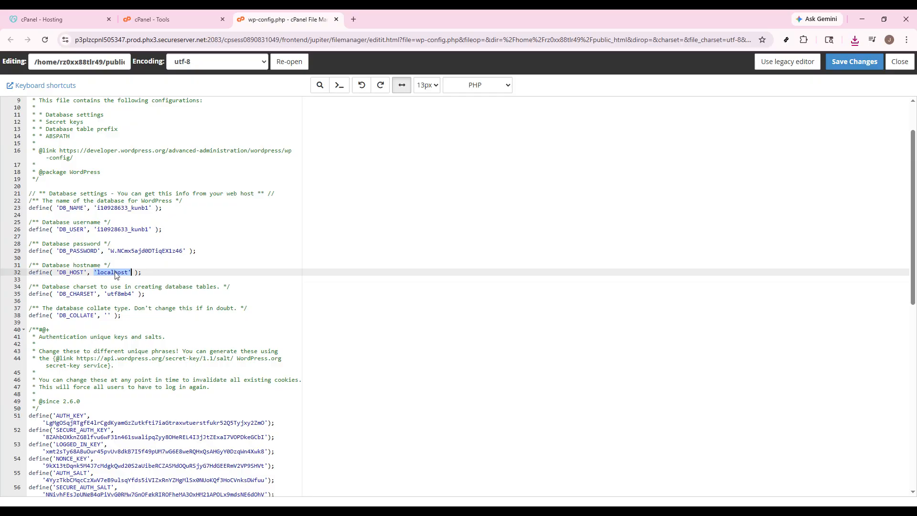
key(End)
click(899, 61)
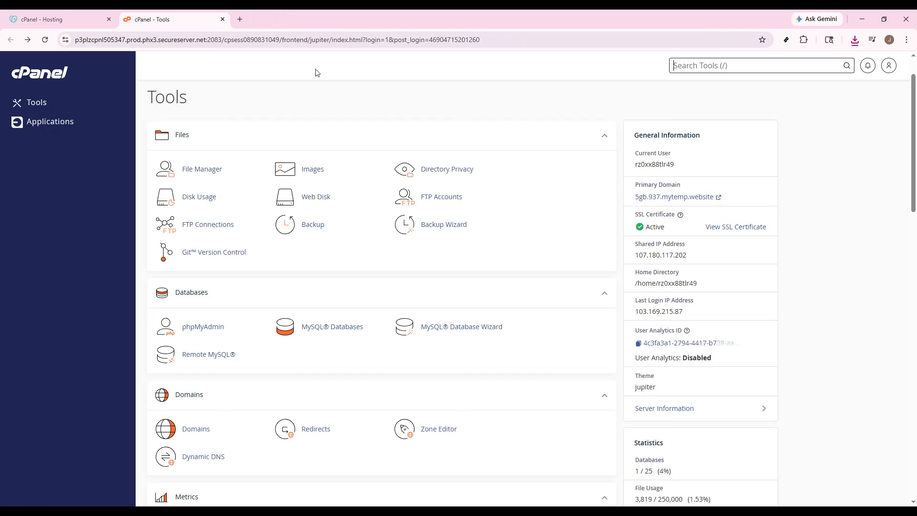